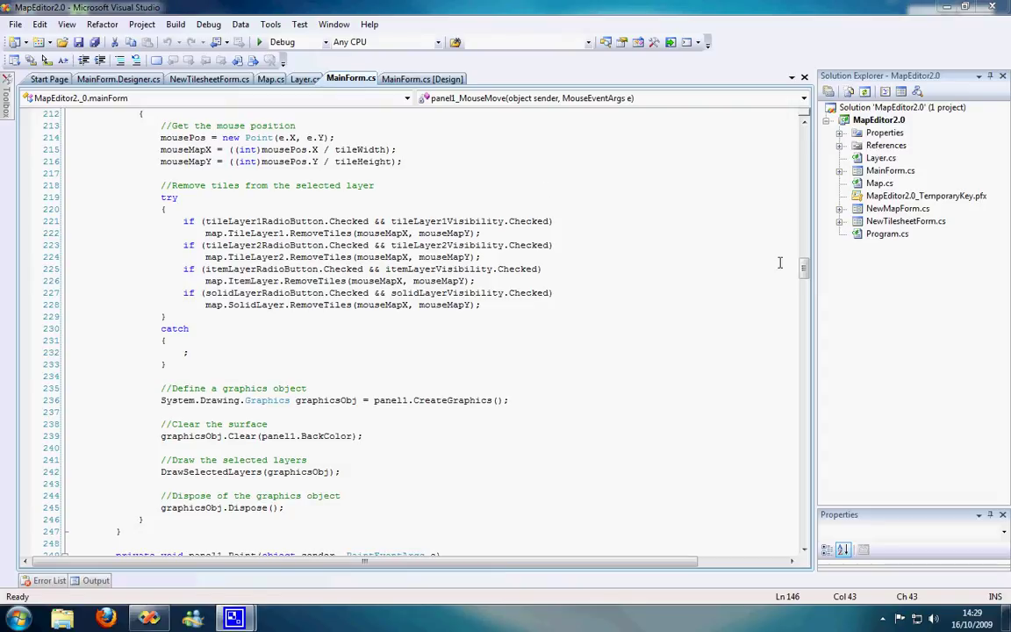
Scroll through MainForm.cs, then run the MapEditor2.0 project to open Map Editor
drag(804, 268, 814, 382)
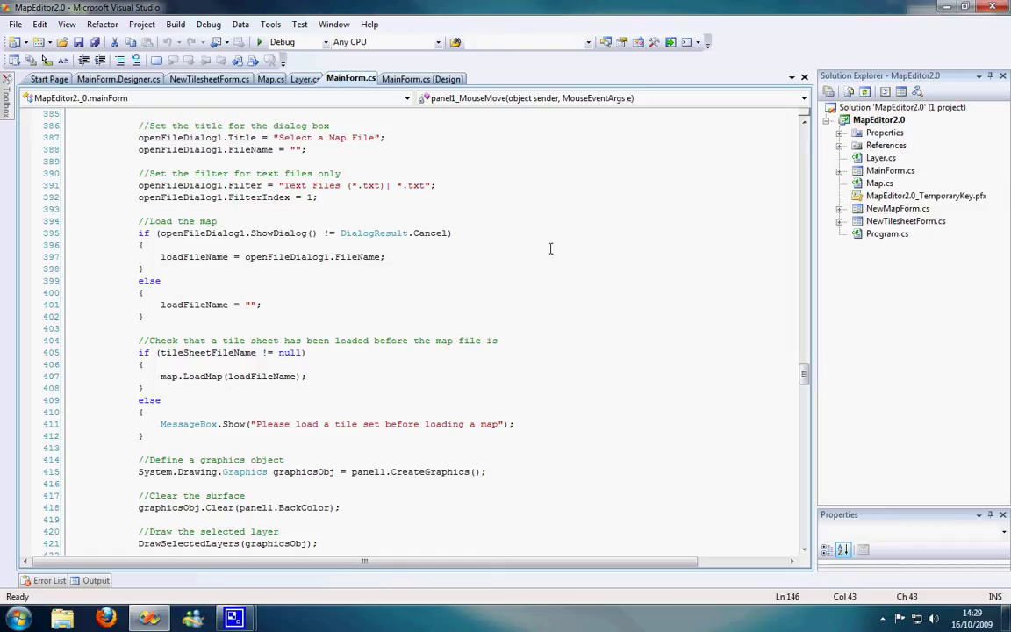
scroll(628, 255, up, 13)
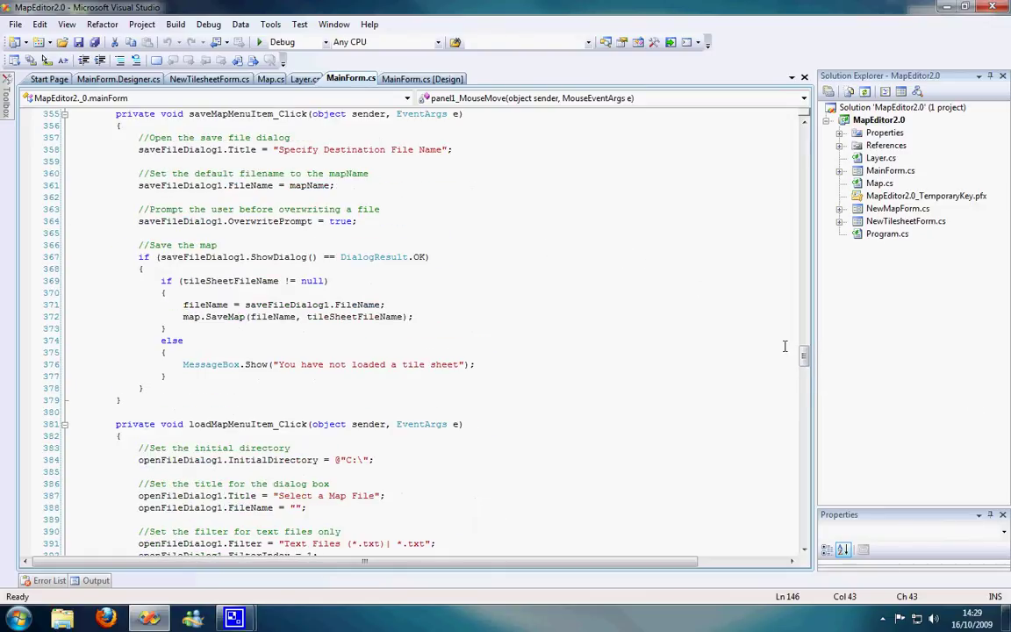
scroll(803, 332, up, 15)
scroll(803, 332, up, 11)
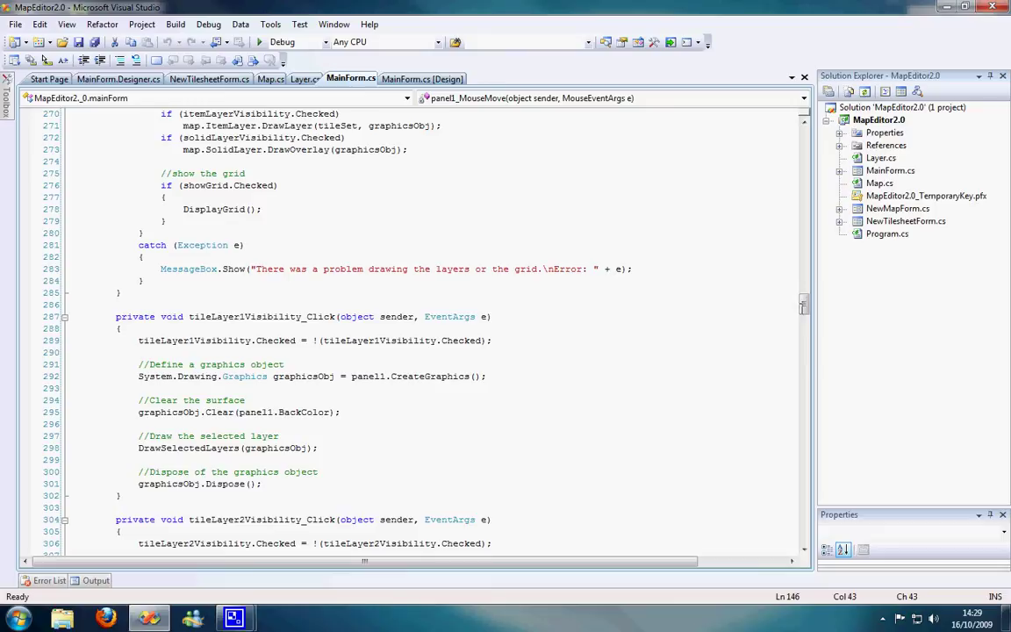
scroll(753, 152, up, 20)
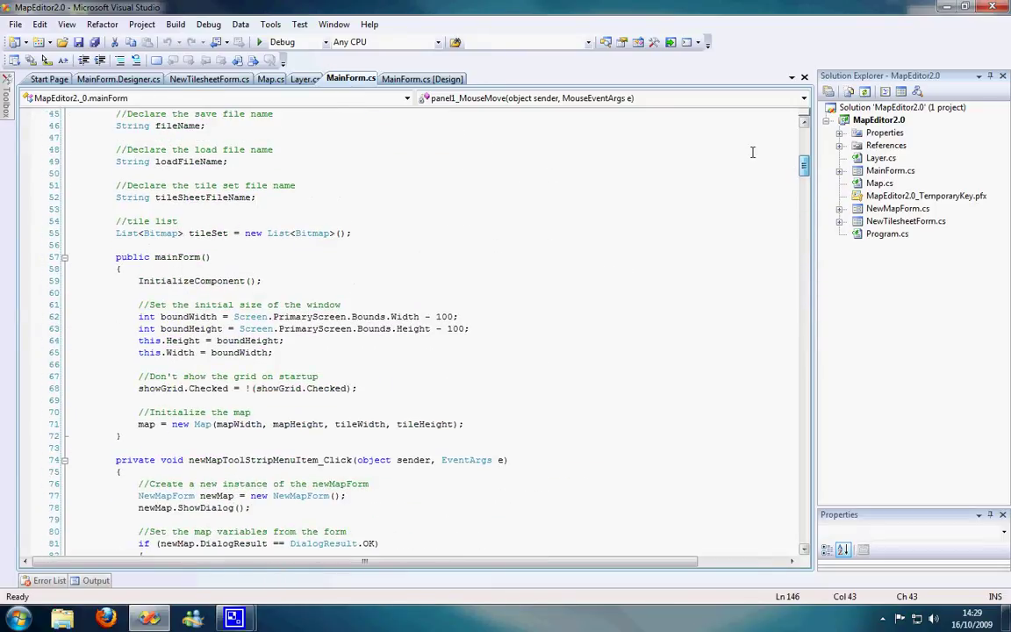
click(260, 42)
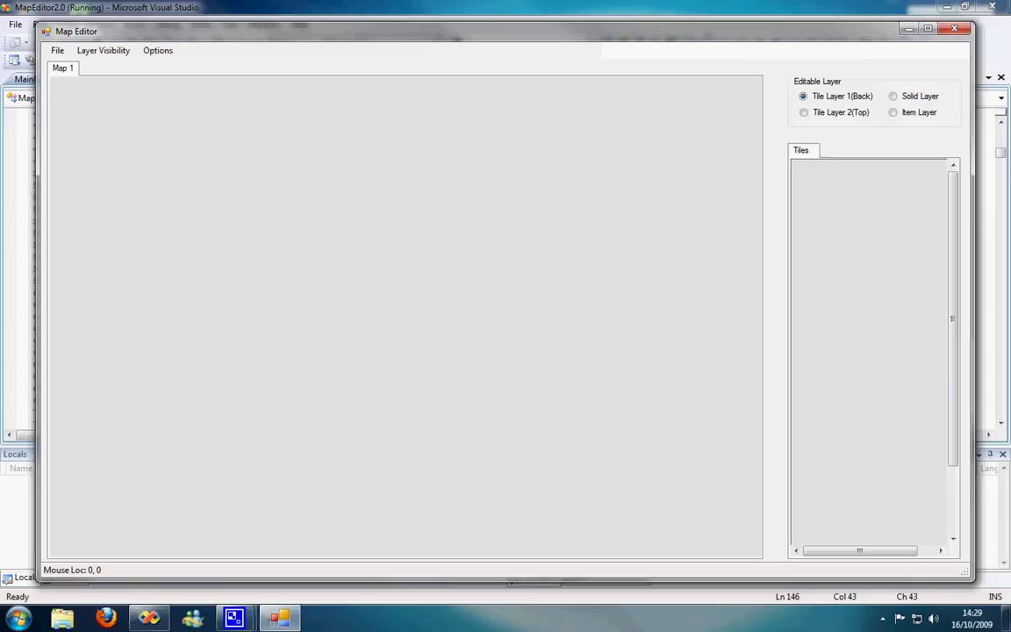
Import the tileSheet image from Desktop\test as the tile set, filling the palette
click(58, 50)
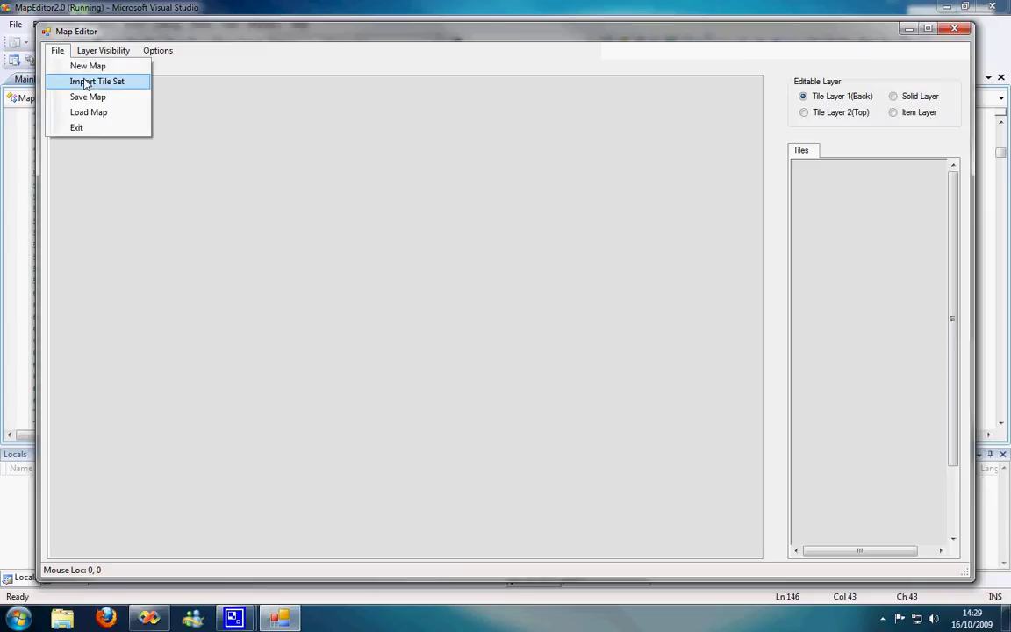
click(87, 82)
click(581, 252)
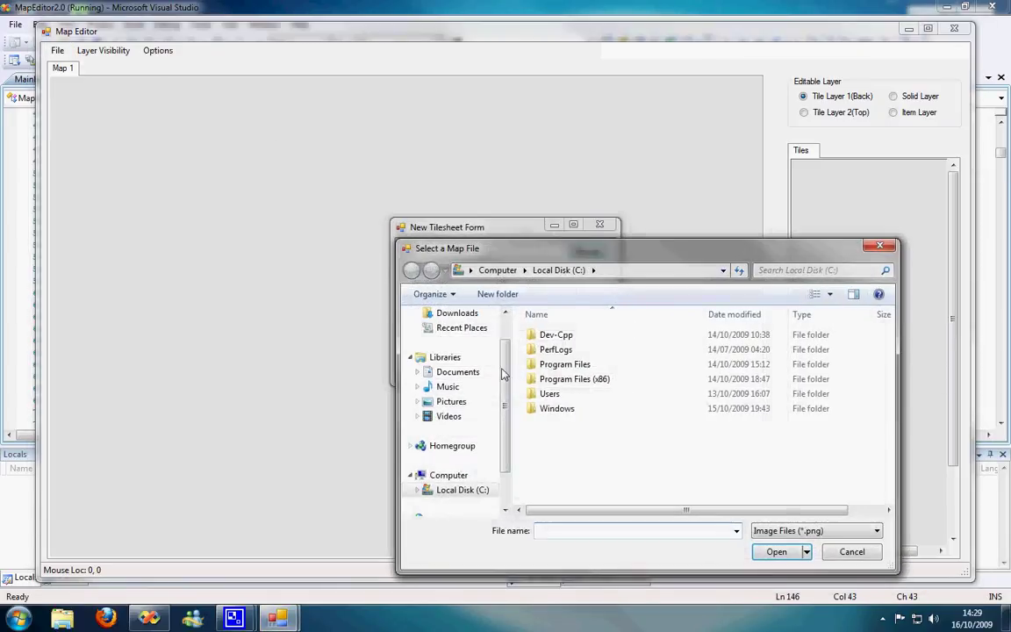
scroll(505, 374, up, 2)
click(450, 334)
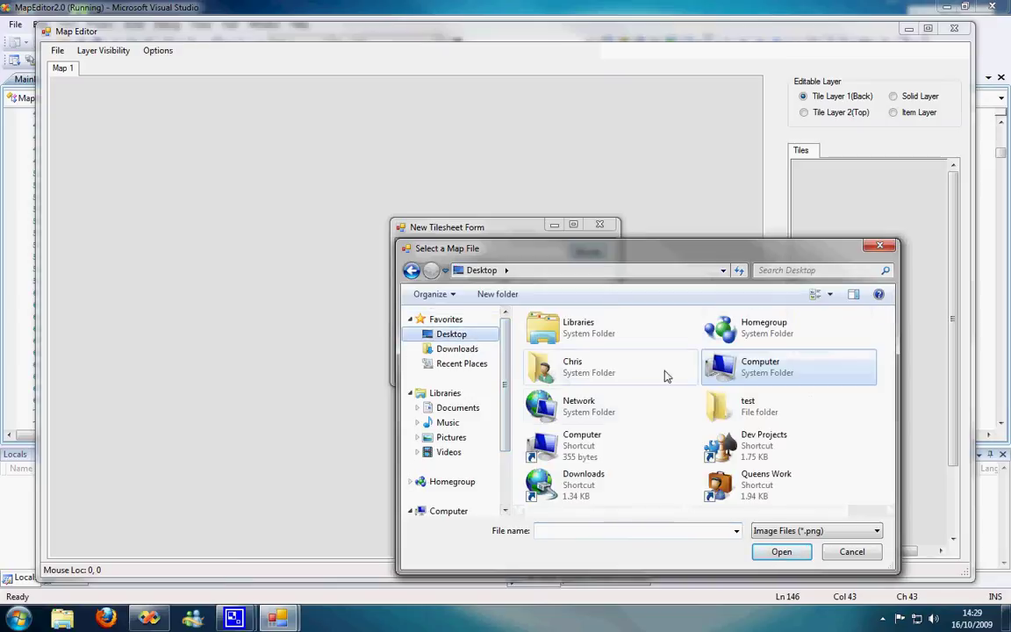
double_click(716, 406)
click(567, 347)
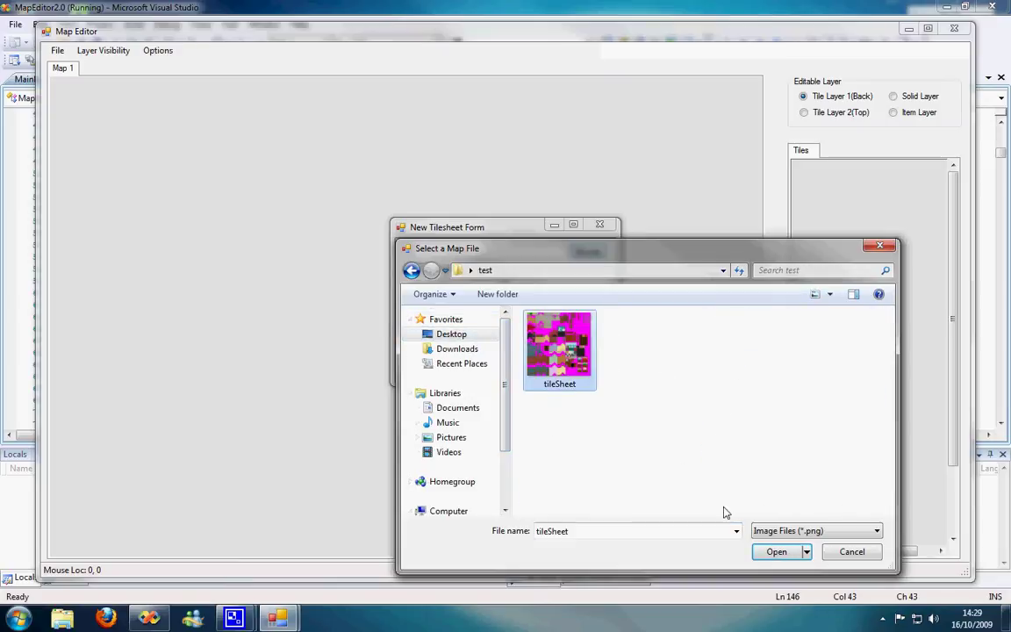
click(767, 553)
click(490, 346)
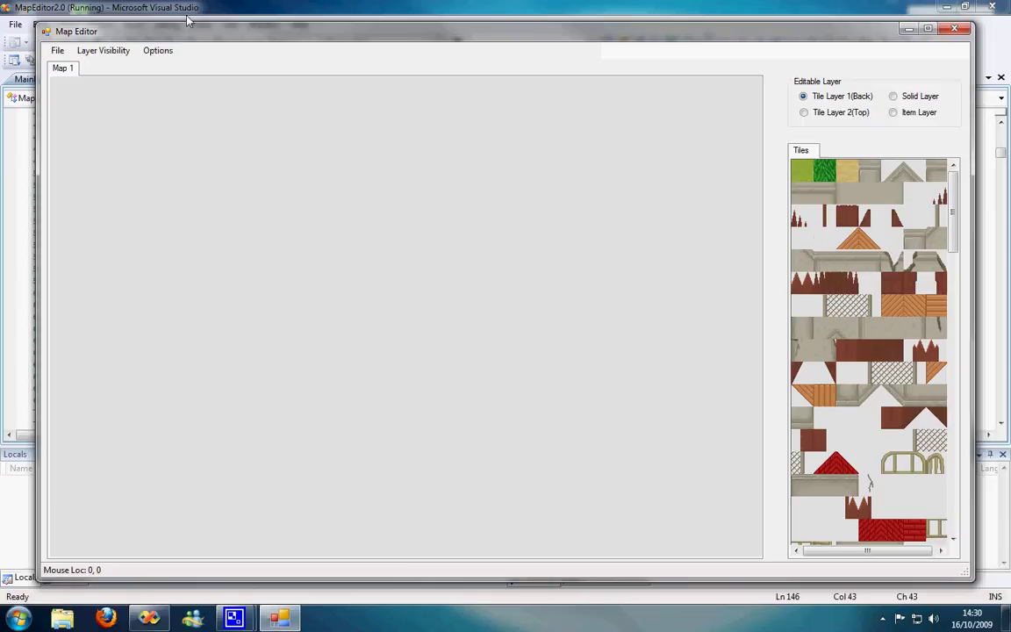
Create a new map named Level, 20x20 in size with 32x32 tiles
click(62, 53)
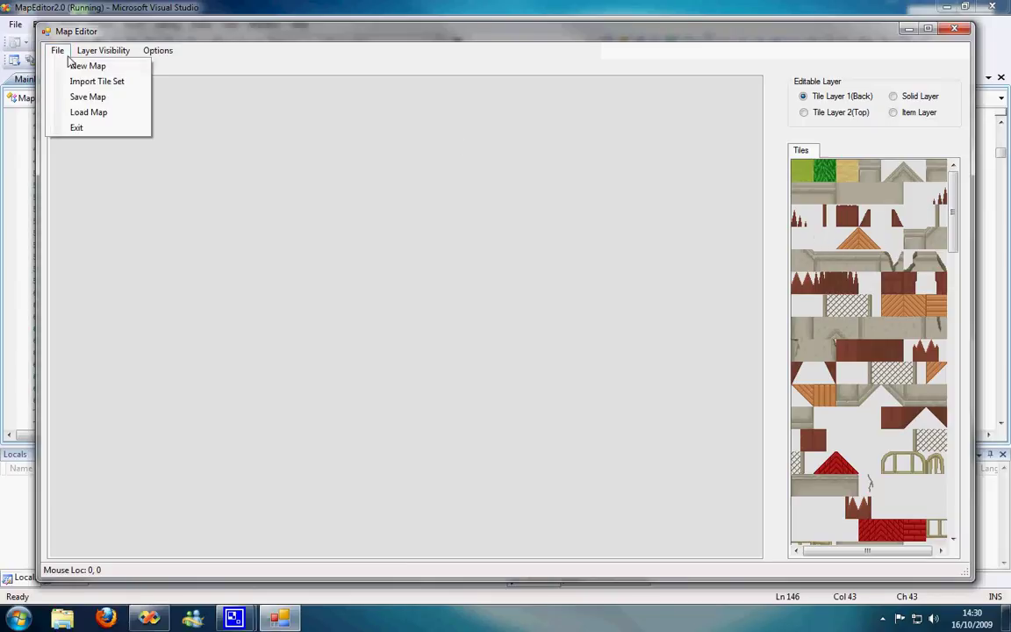
click(93, 66)
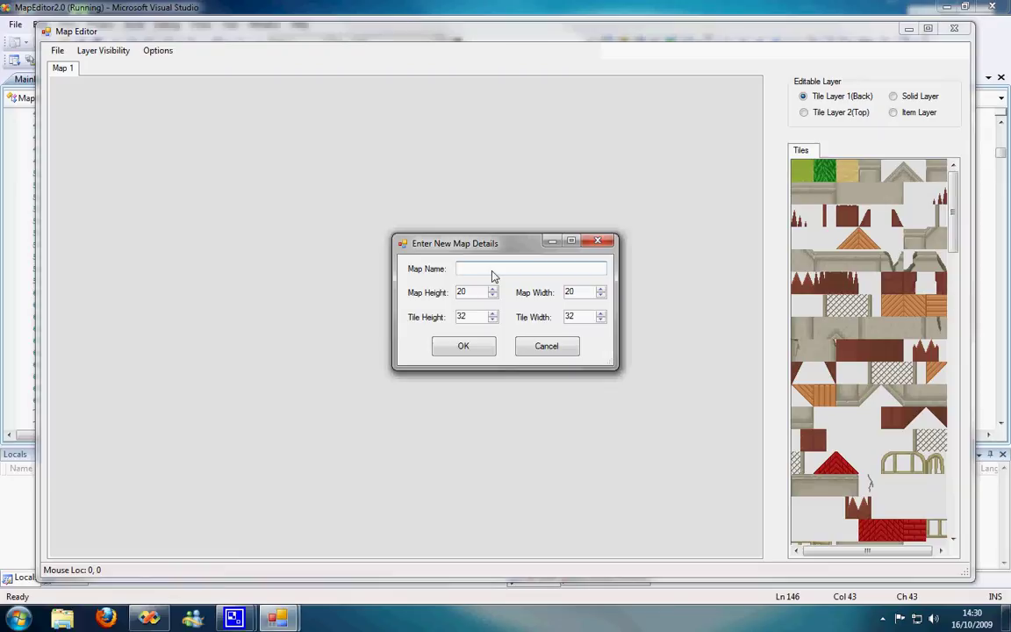
text(Level)
click(484, 348)
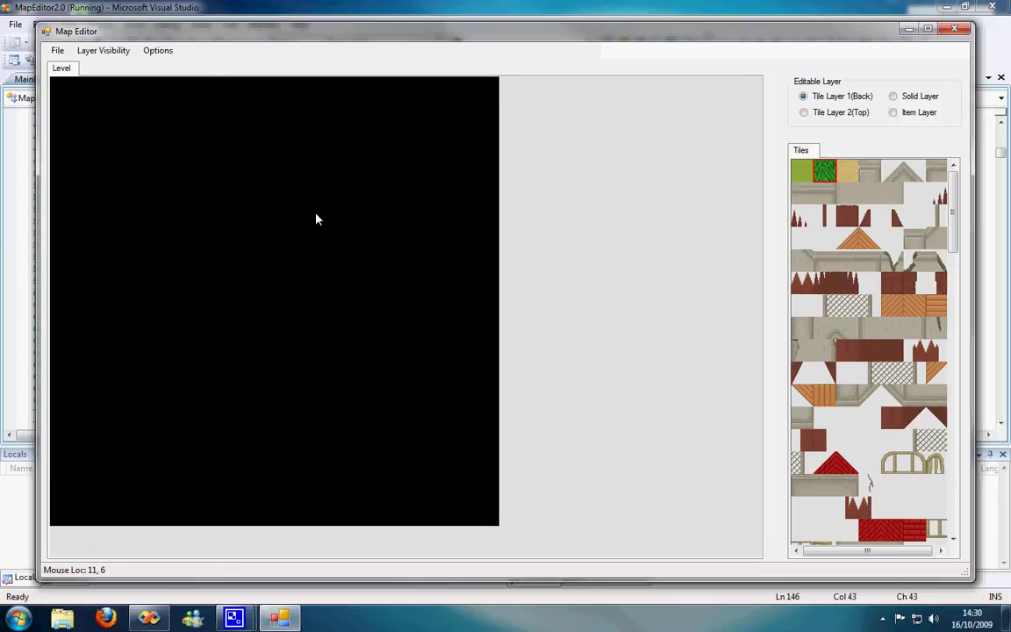
Paint a grass block on Tile Layer 1(Back), then mark the top two rows on the Solid Layer
mouse_move(175, 169)
mouse_down()
mouse_move(380, 174)
mouse_move(360, 196)
mouse_move(172, 184)
mouse_move(213, 209)
mouse_move(346, 206)
mouse_move(211, 227)
mouse_move(185, 254)
mouse_move(357, 282)
mouse_move(272, 357)
mouse_move(395, 407)
mouse_move(452, 300)
mouse_move(450, 215)
mouse_move(456, 360)
mouse_move(418, 443)
mouse_move(261, 429)
mouse_move(336, 377)
mouse_up()
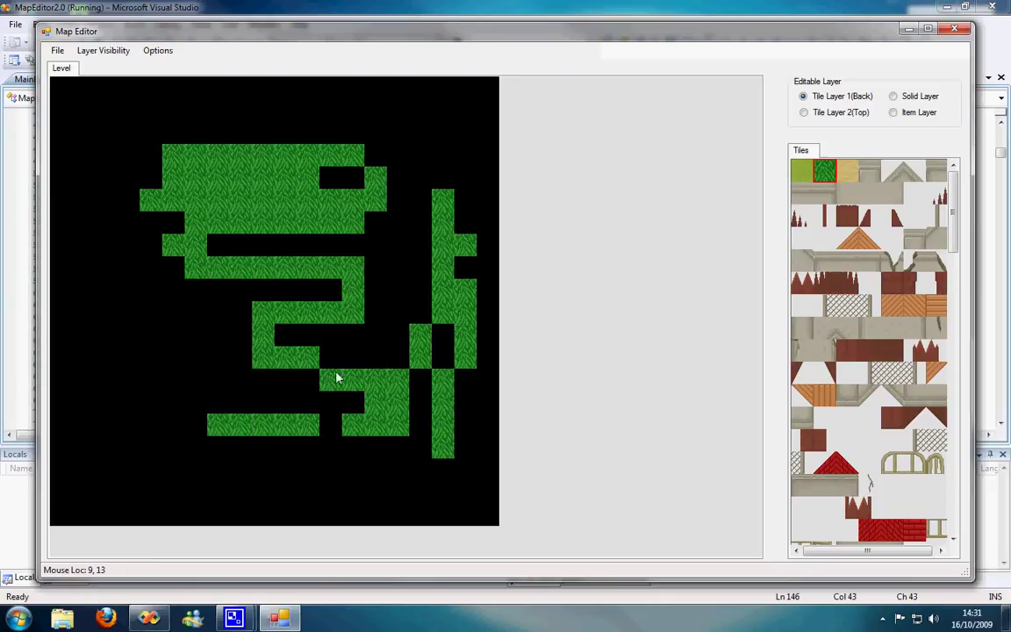
click(894, 96)
mouse_move(186, 155)
mouse_down()
mouse_move(367, 152)
mouse_move(322, 176)
mouse_move(149, 155)
mouse_up()
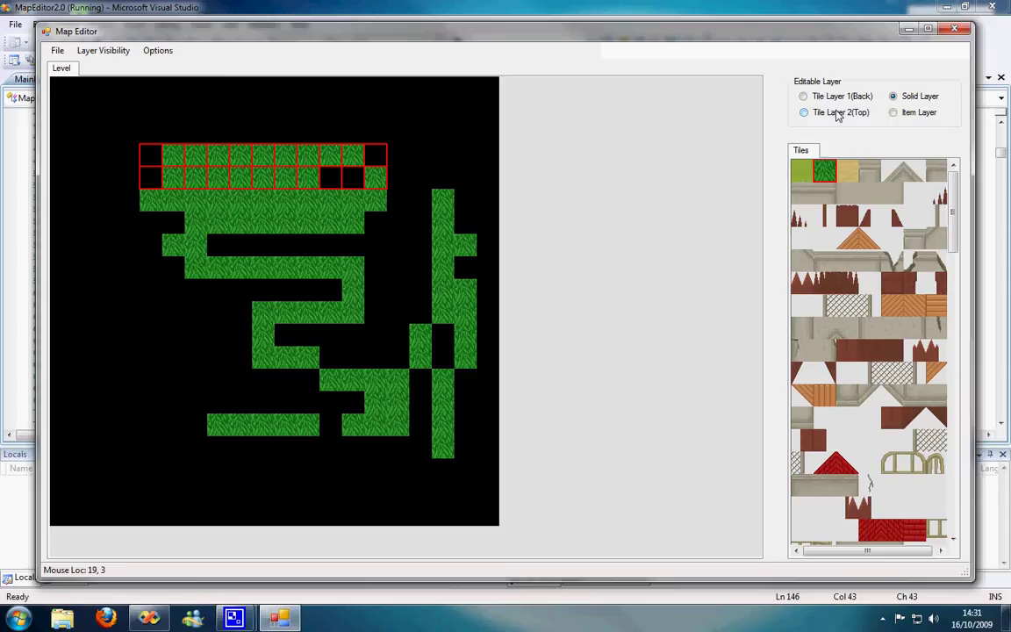
Hide the back tile and solid layers, then show the back tile layer again
click(101, 51)
click(99, 66)
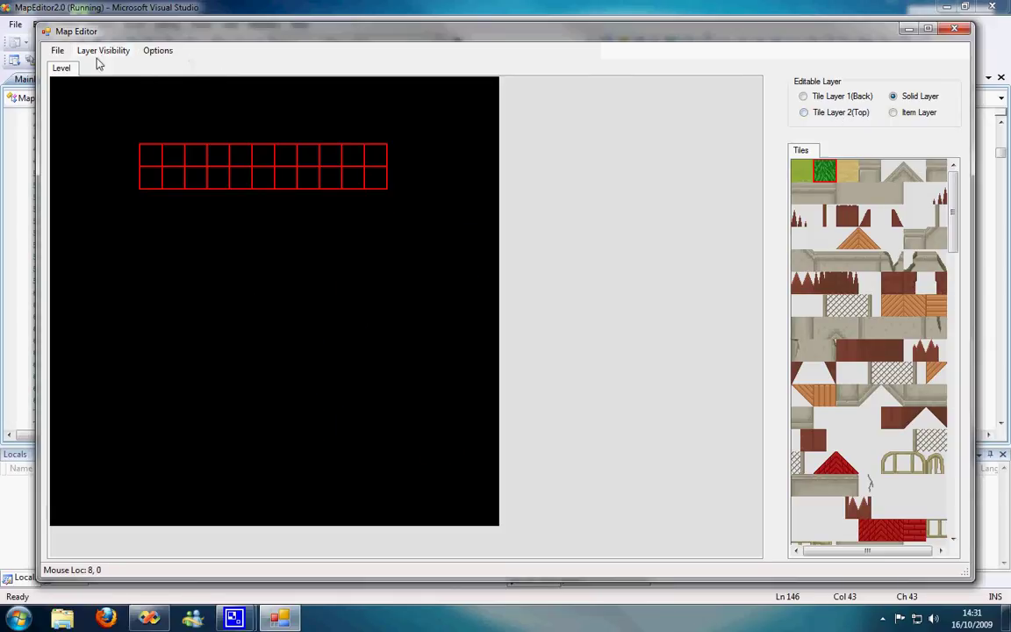
click(100, 51)
click(99, 112)
click(97, 52)
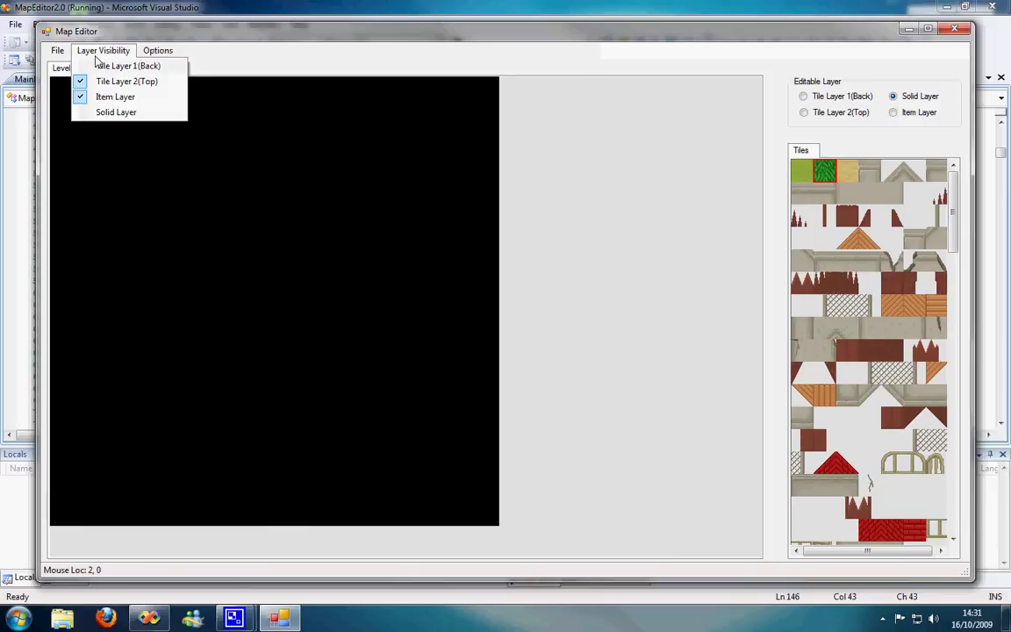
click(98, 67)
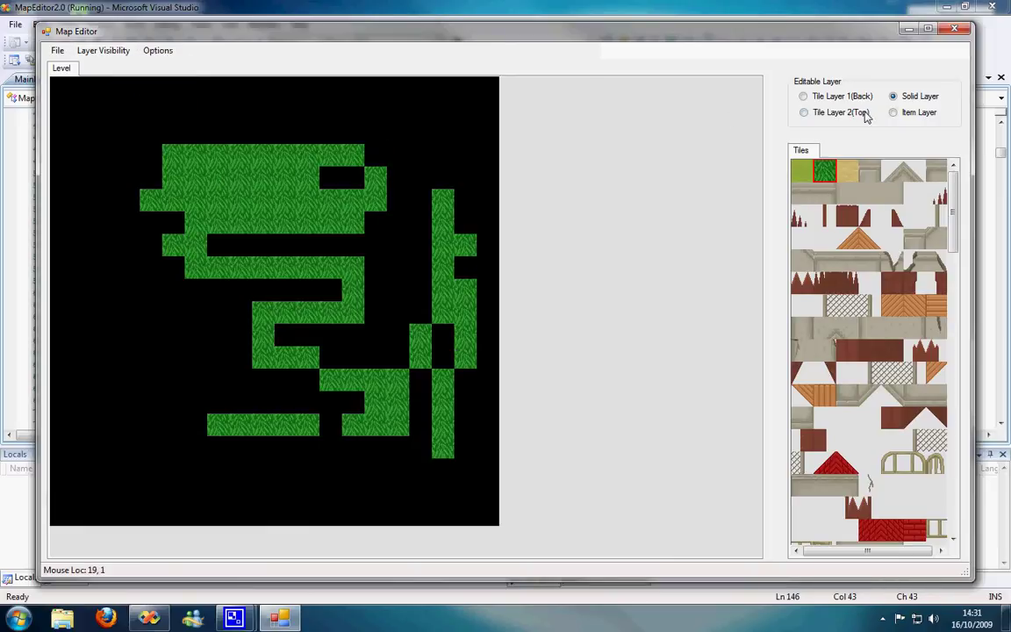
Paint spike tiles across the map on the Item Layer and re-show the Solid Layer
click(894, 113)
click(871, 221)
mouse_move(214, 129)
mouse_down()
mouse_move(130, 282)
mouse_move(251, 311)
mouse_move(262, 205)
mouse_move(207, 296)
mouse_move(369, 363)
mouse_move(421, 261)
mouse_up()
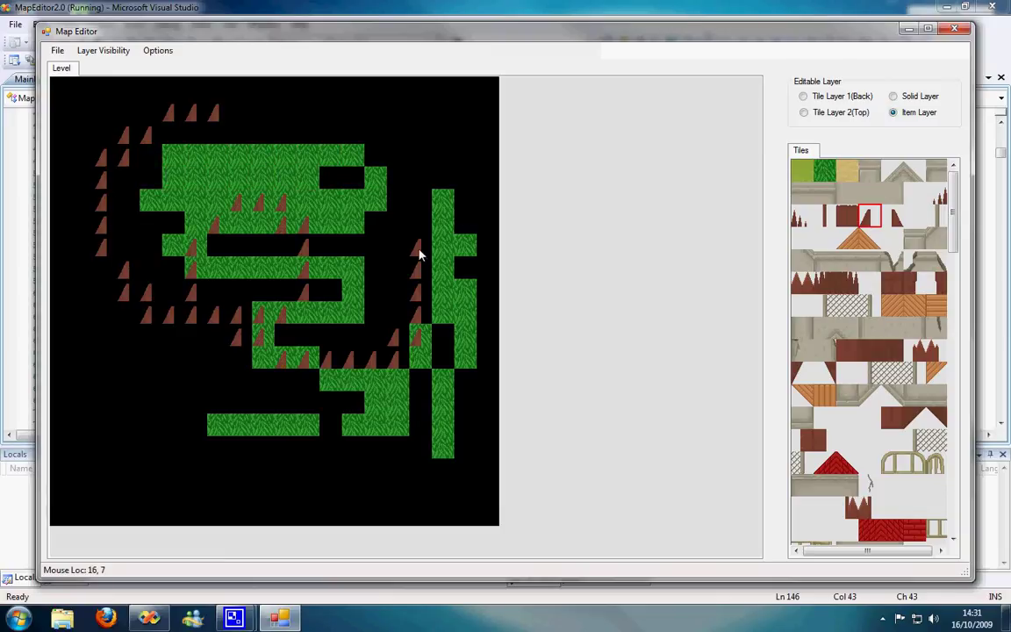
click(101, 51)
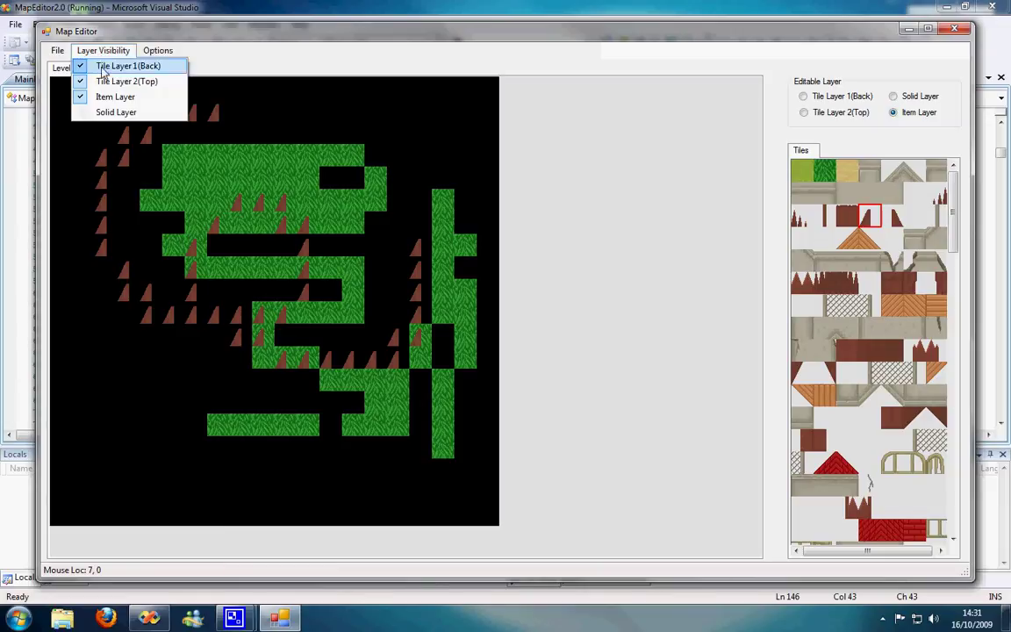
click(106, 113)
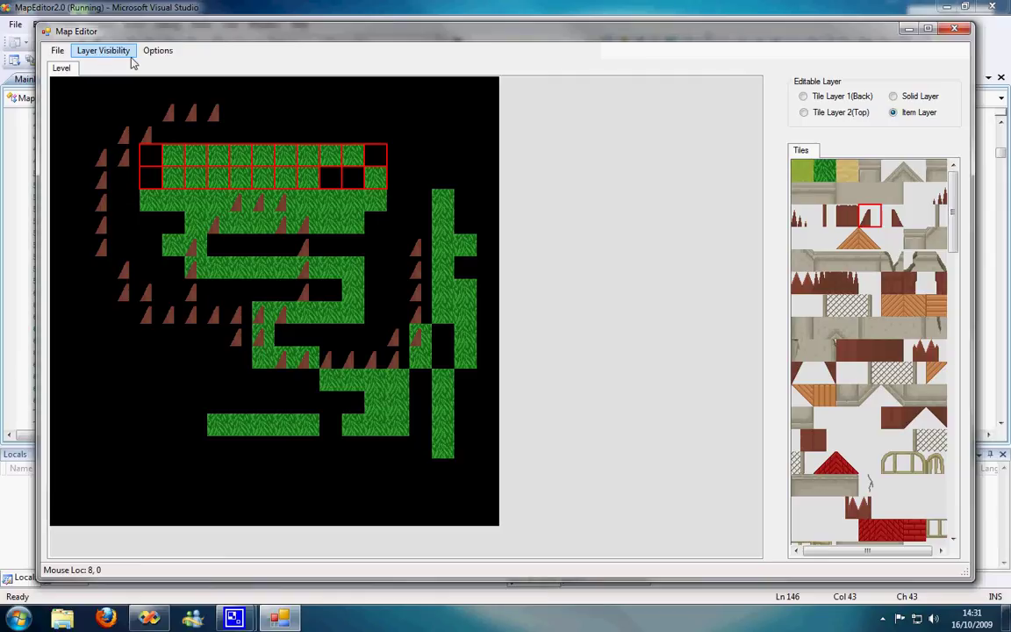
Load the saved map file from the Desktop's test folder
click(58, 51)
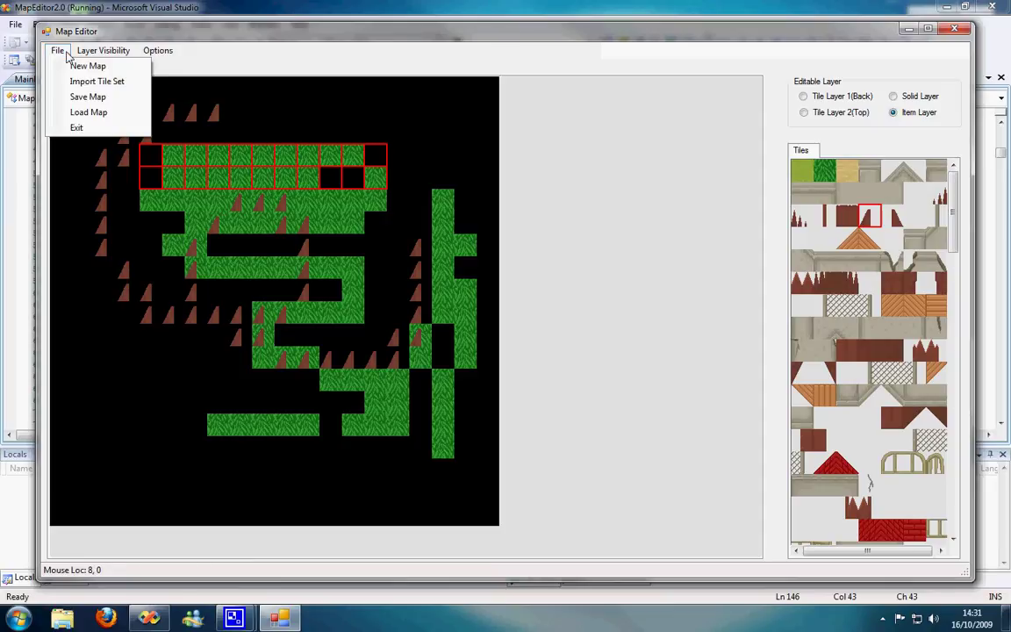
click(79, 114)
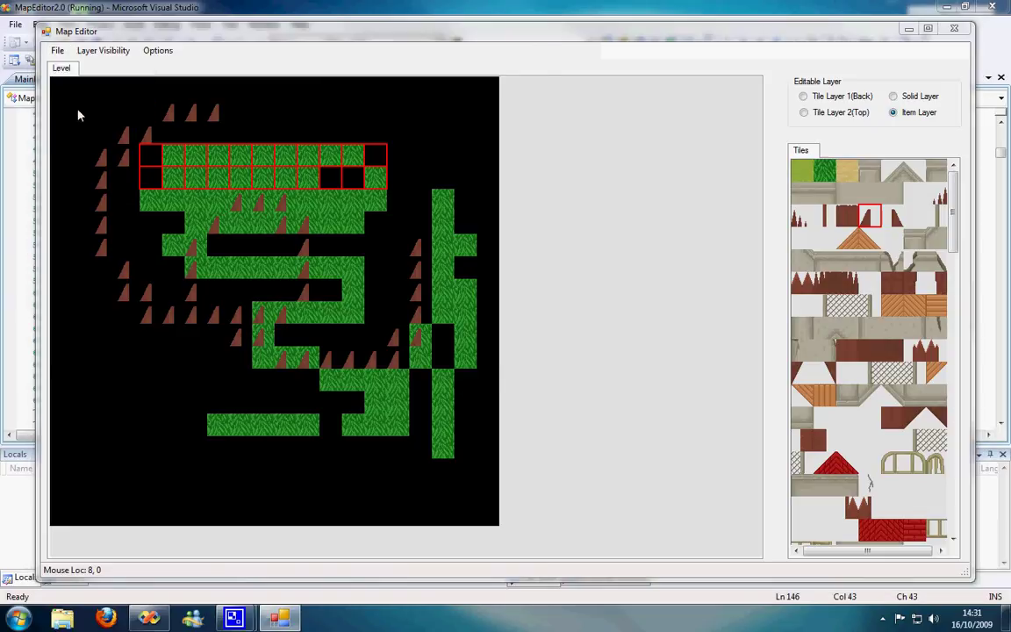
scroll(140, 171, up, 2)
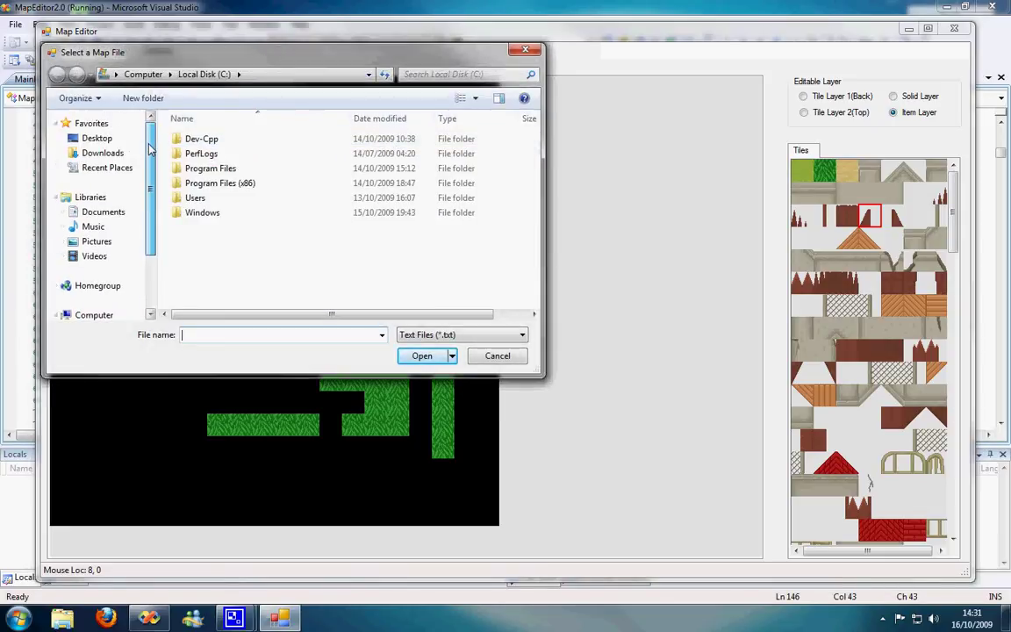
click(92, 139)
double_click(376, 213)
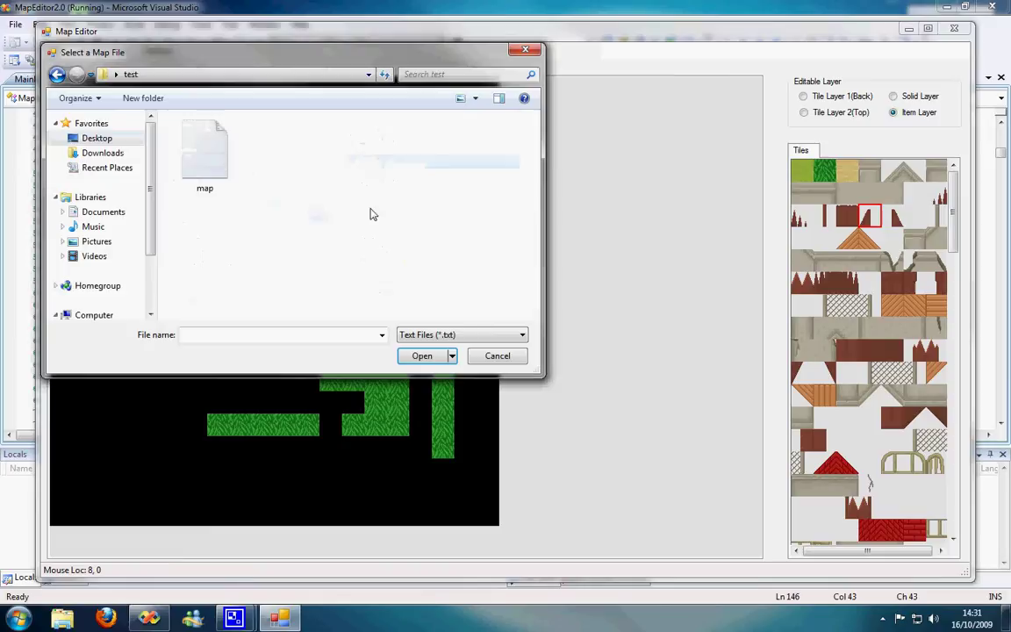
click(192, 167)
click(426, 356)
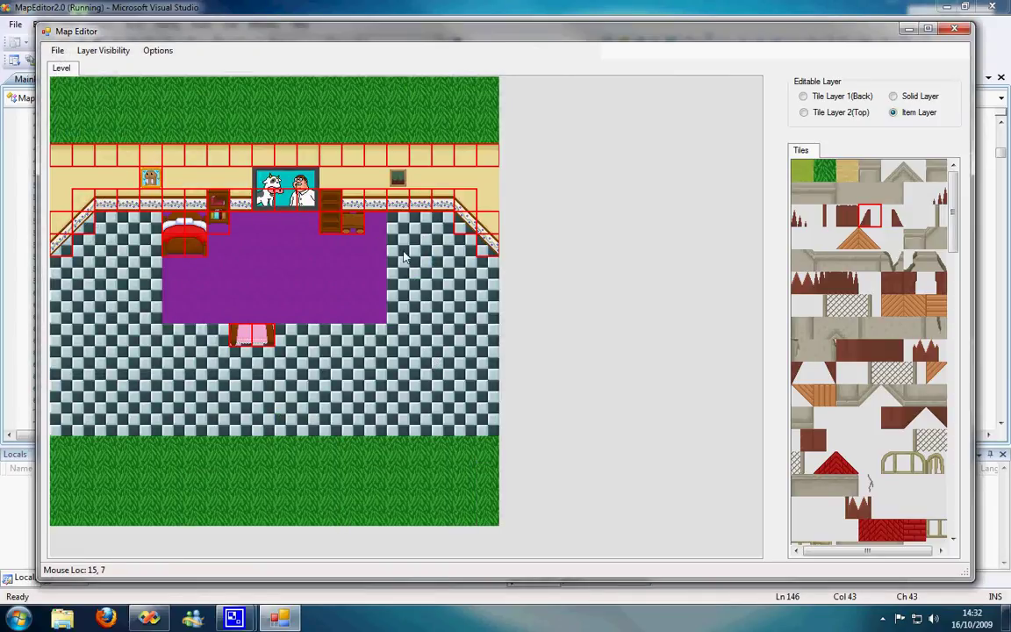
Hide the back tile, top tile, item and solid layers one after another
drag(953, 211, 951, 239)
click(102, 50)
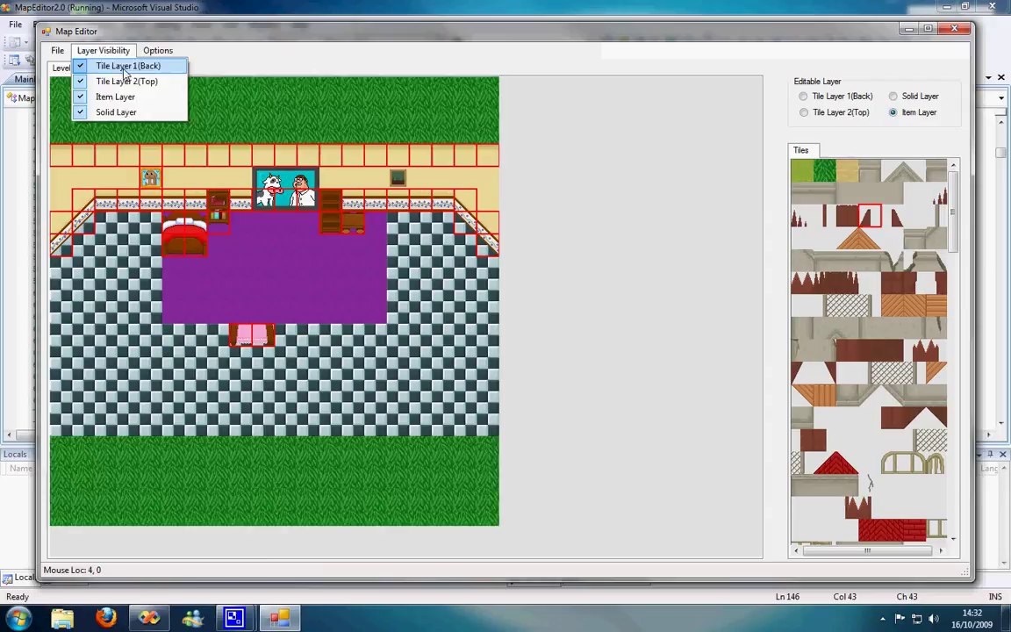
click(114, 66)
click(103, 50)
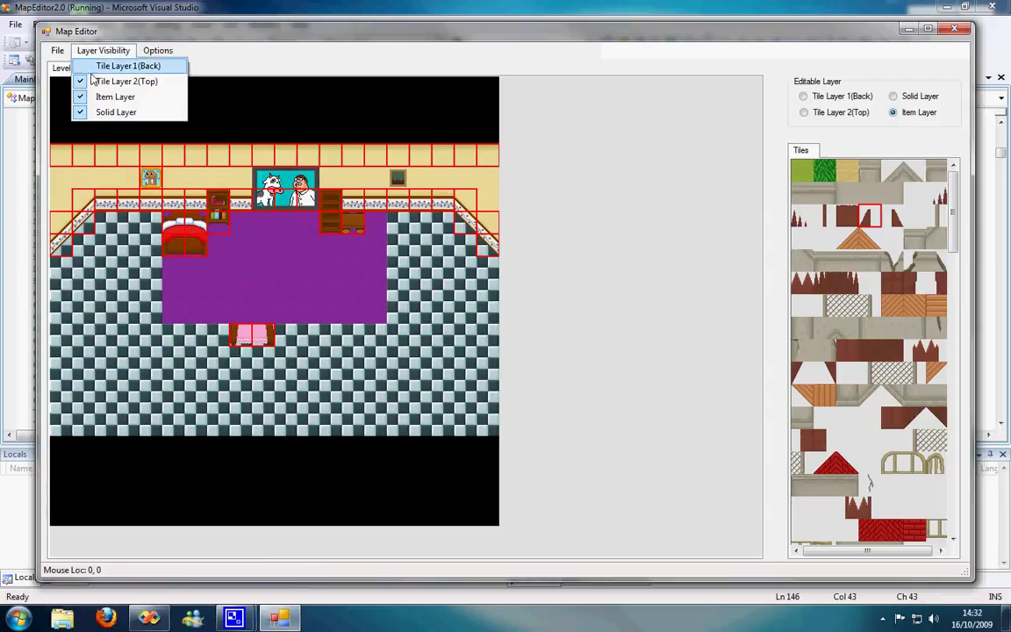
click(99, 68)
click(103, 50)
click(106, 97)
click(102, 50)
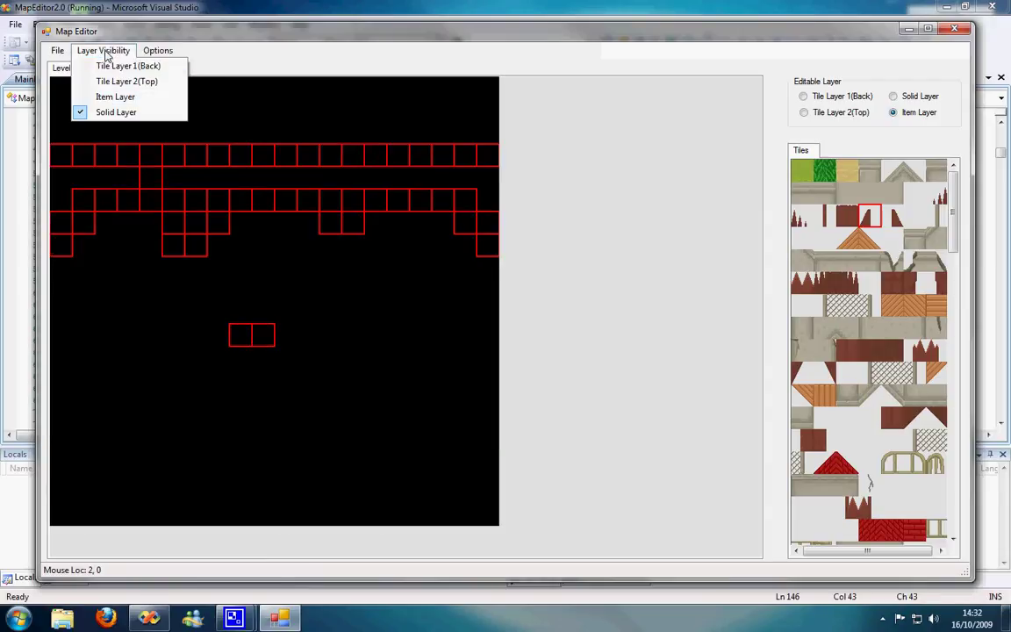
click(113, 112)
Show the solid, item, top and back layers again, then hide the back layer once more
click(102, 50)
click(106, 111)
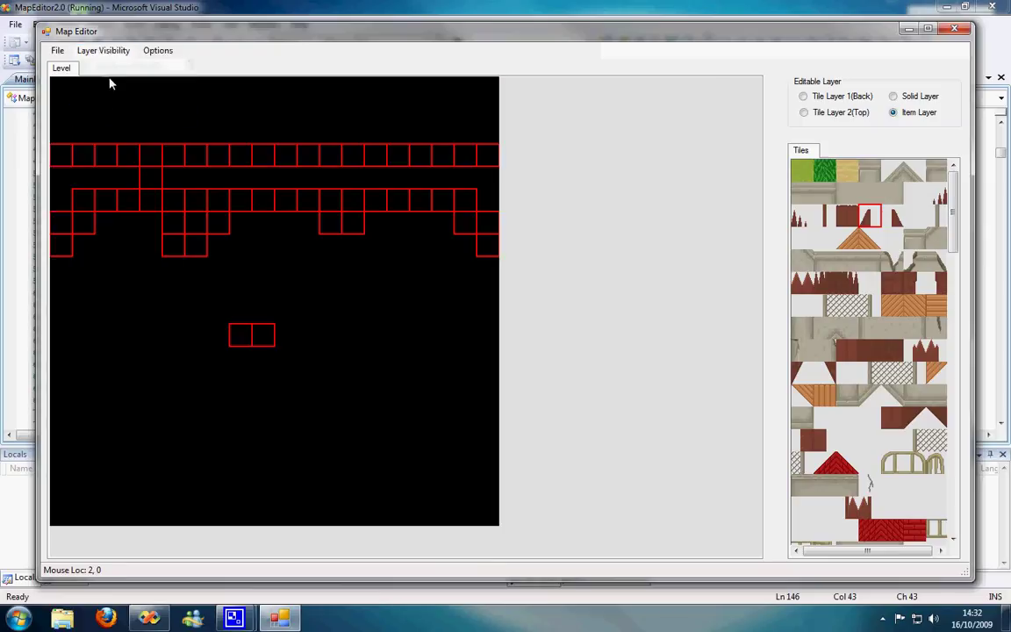
click(109, 51)
click(105, 96)
click(105, 51)
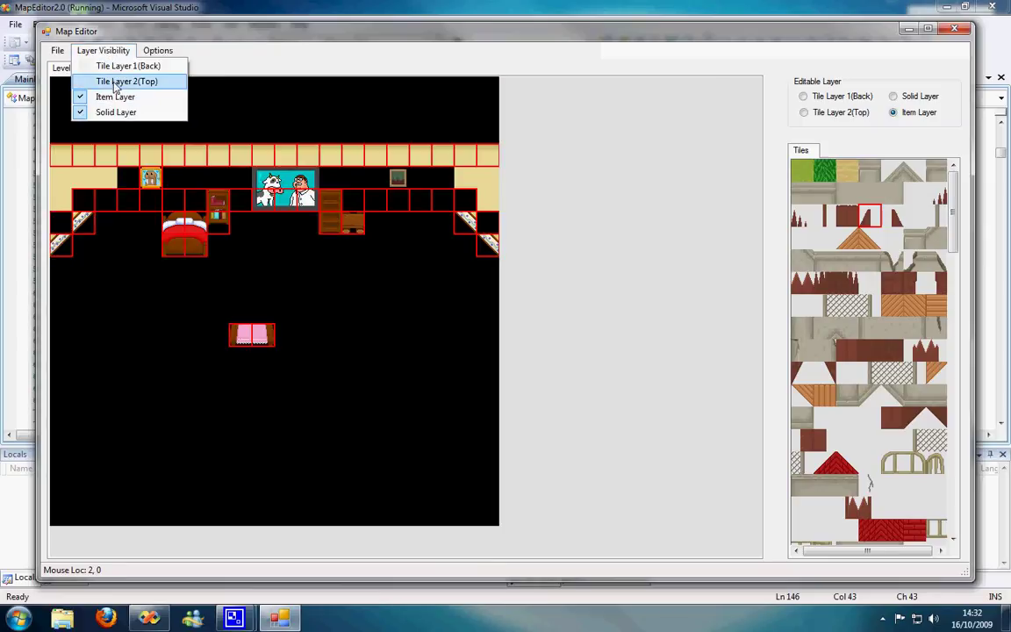
click(114, 83)
click(111, 53)
click(112, 66)
click(103, 50)
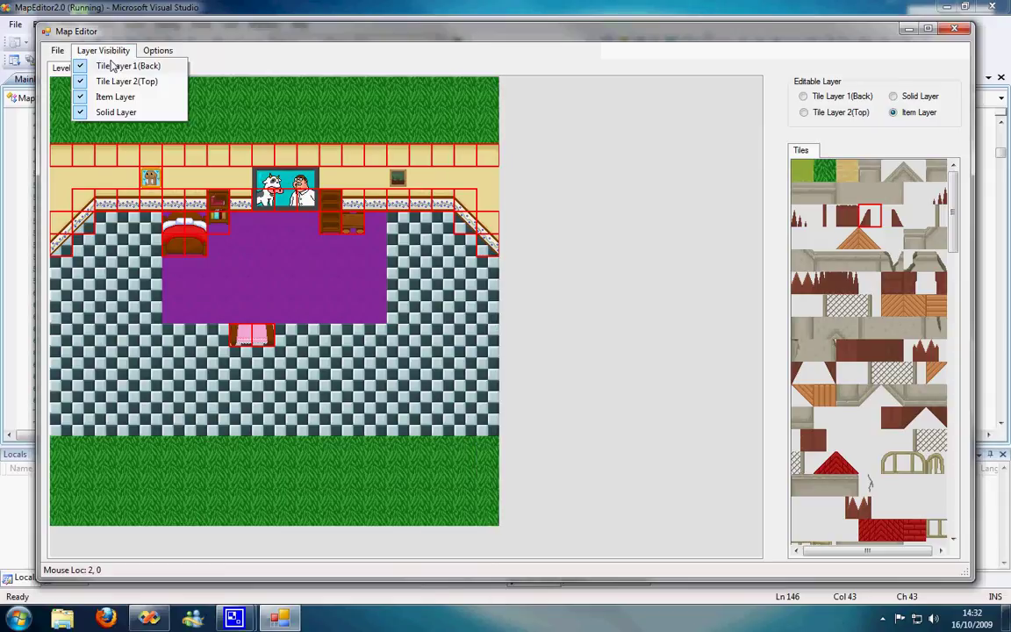
click(112, 70)
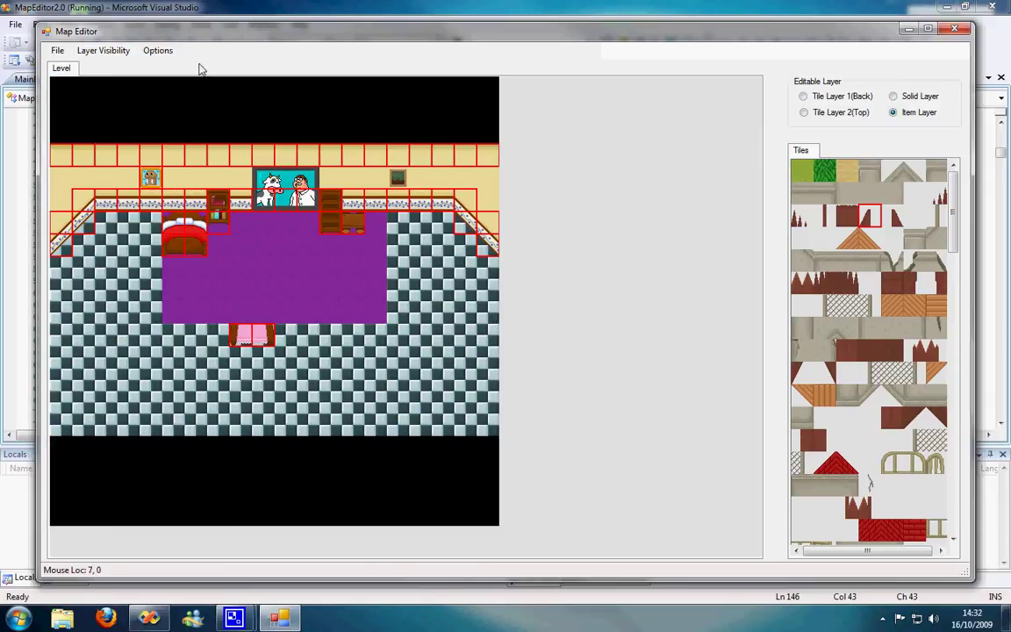
Turn on Options > Show Grid to overlay grid lines on the map
click(158, 51)
click(171, 67)
click(158, 50)
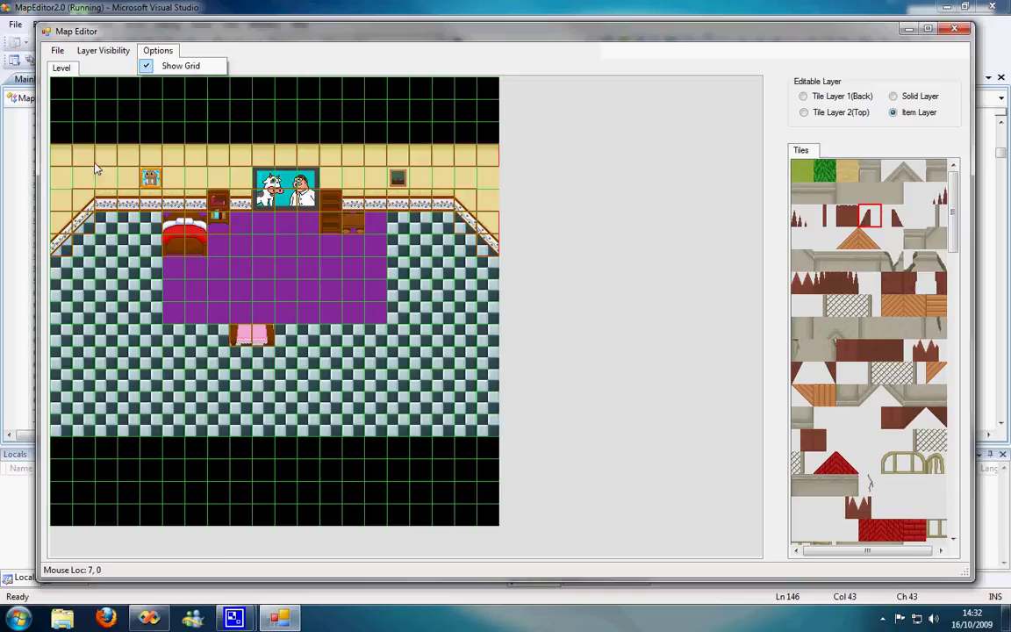
Uncheck Options > Show Grid, leaving only the solid cells marked
click(170, 69)
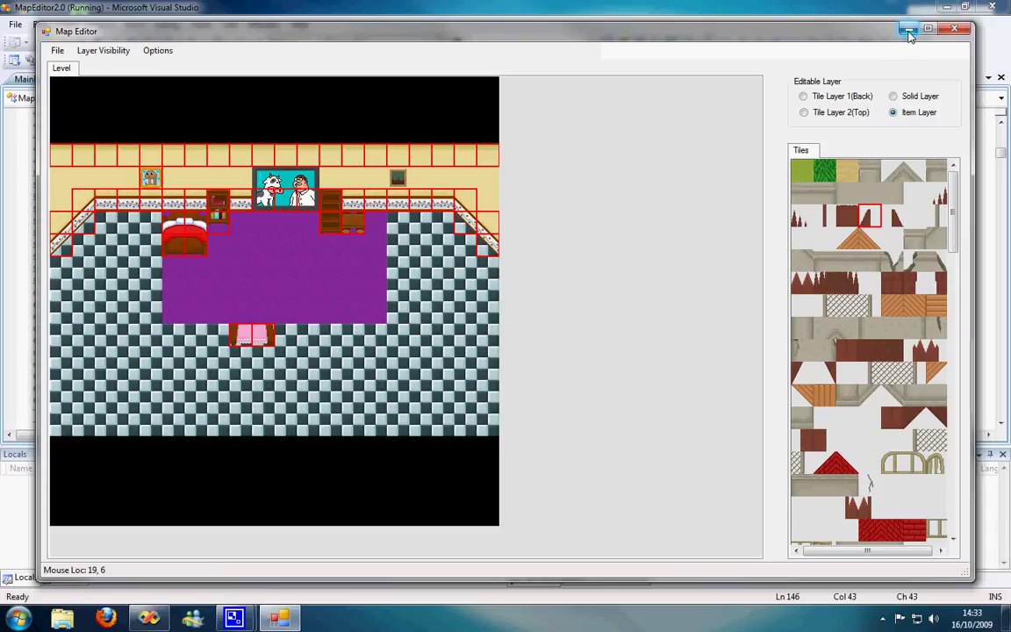
Close Map Editor and open the test folder on the Desktop
click(954, 31)
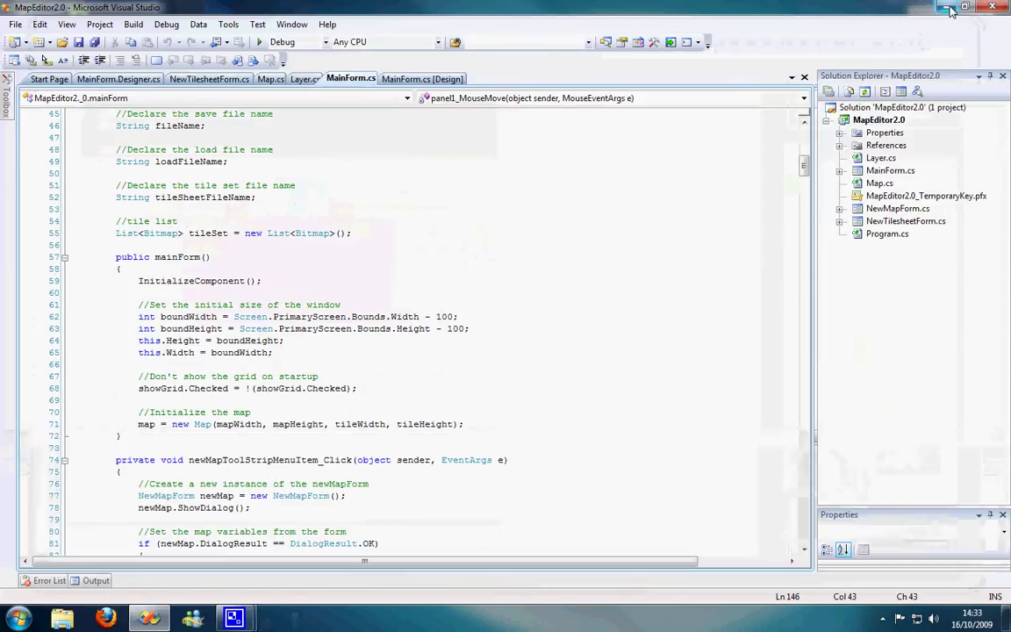
key(super+d)
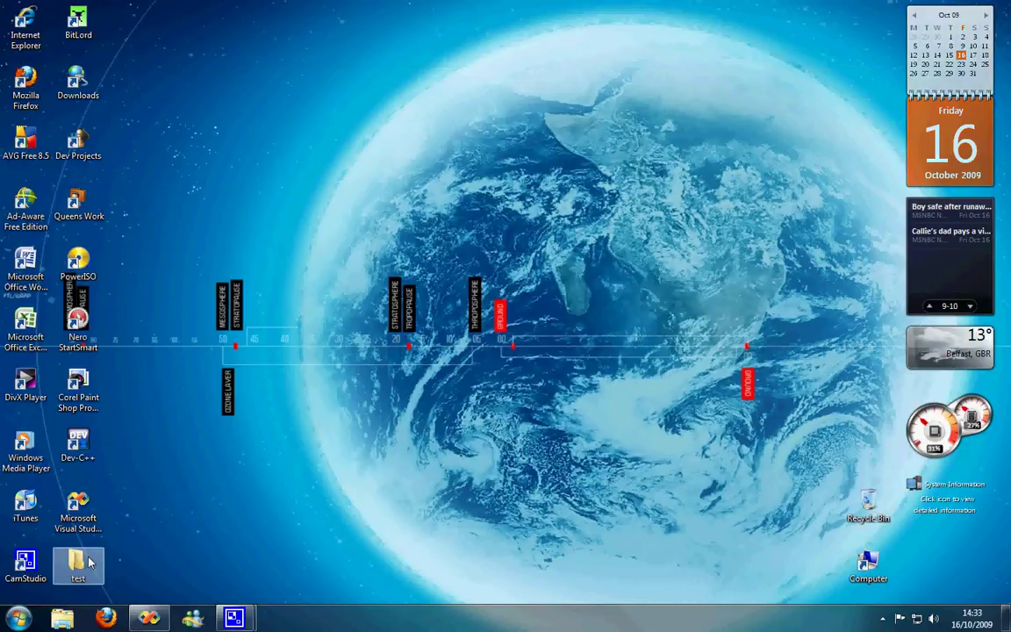
double_click(78, 564)
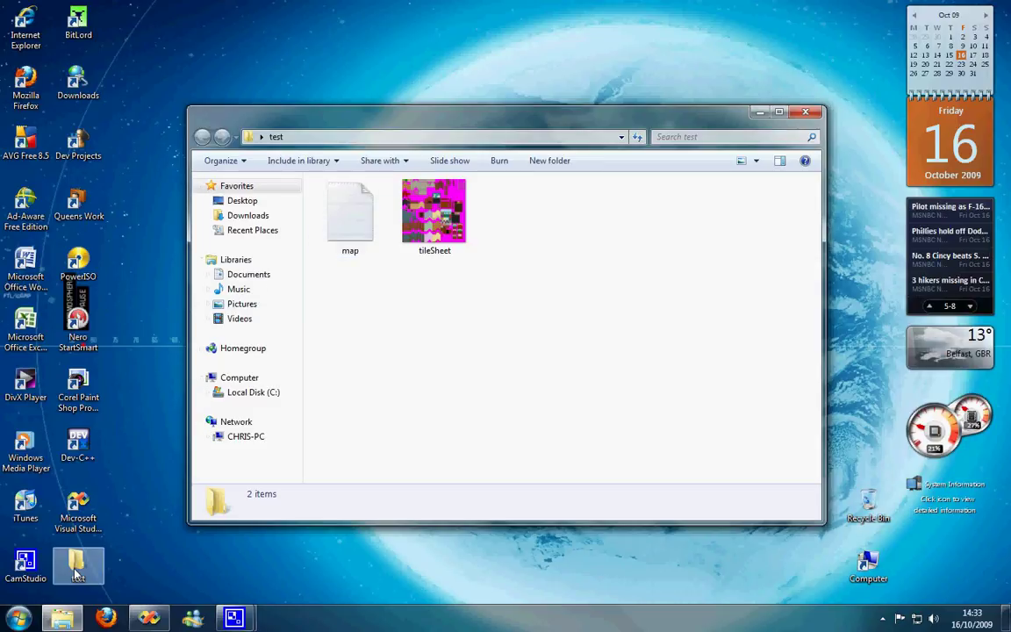
Open the map file in Notepad, highlight the two 32 values, and scroll through the data
double_click(344, 205)
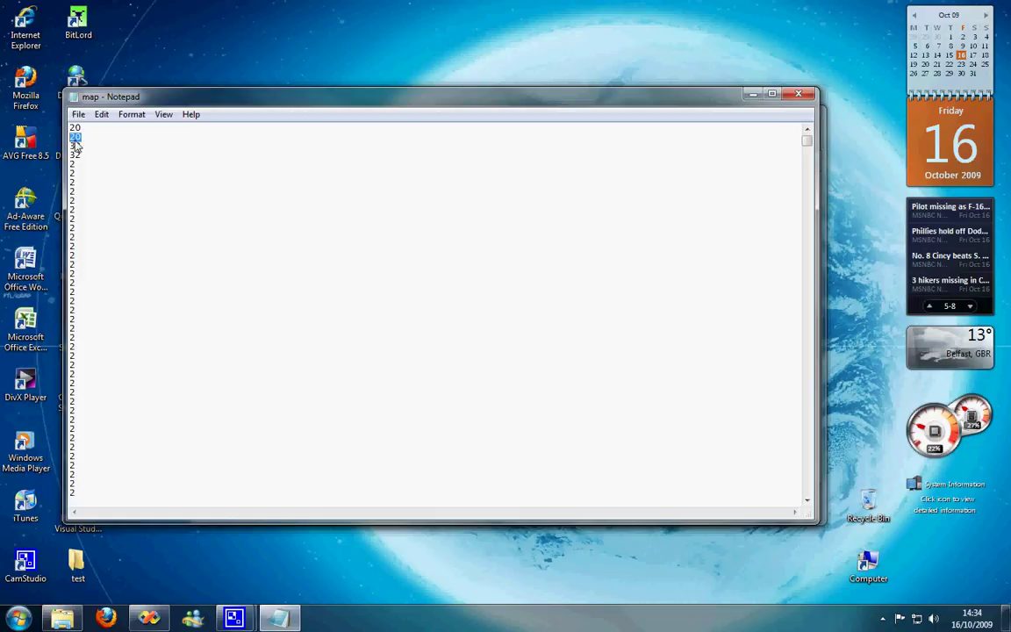
double_click(75, 147)
double_click(74, 154)
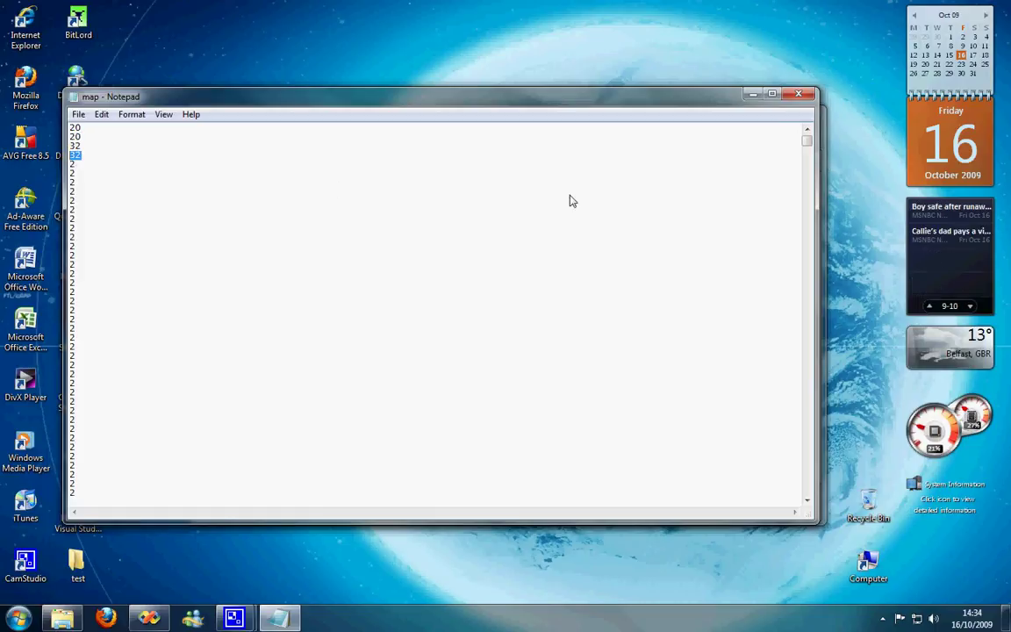
drag(805, 143, 804, 490)
Close the map text file in Notepad, then close the test folder window after selecting tileSheet
click(798, 94)
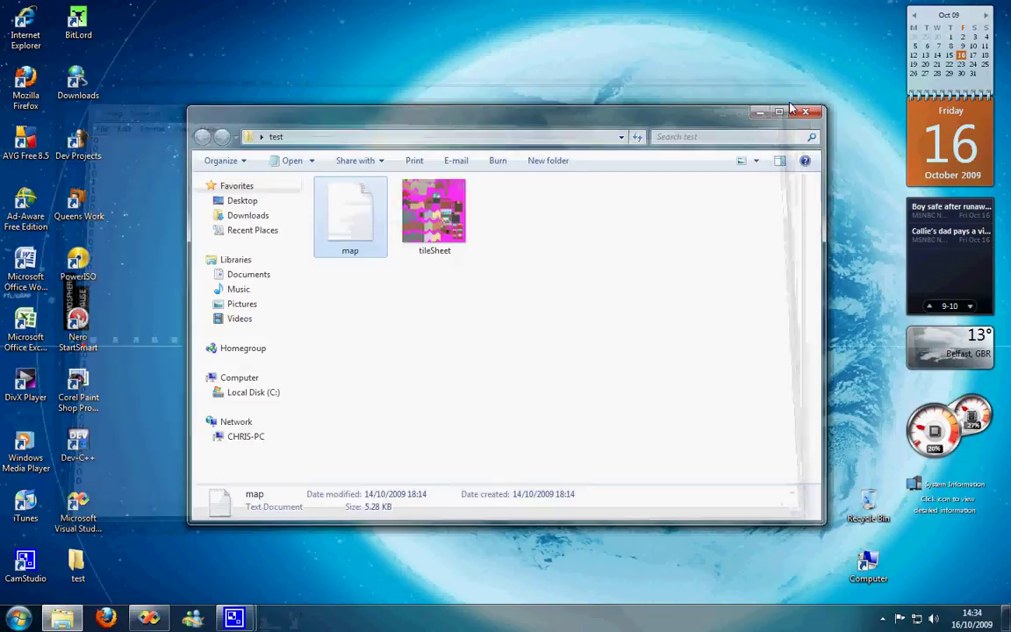
click(430, 225)
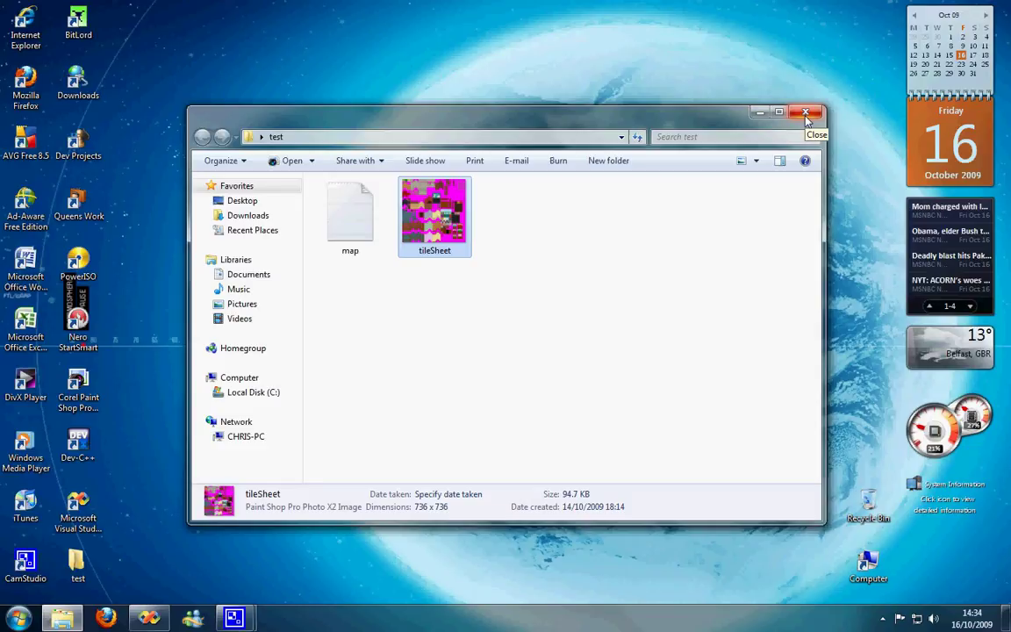
click(806, 114)
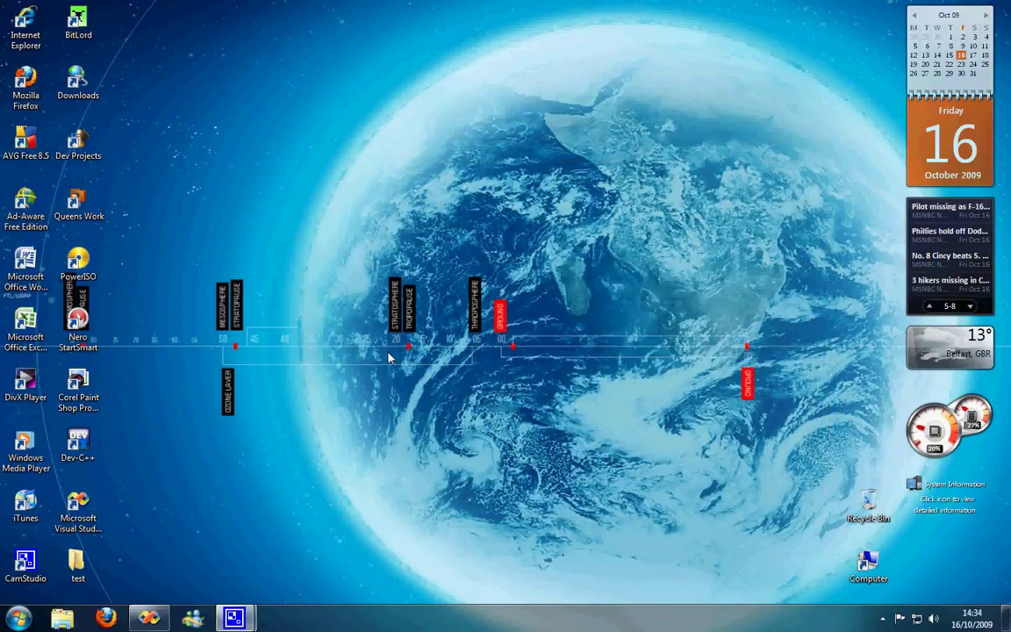
Restore the MapEditor2.0 project and open Layer.cs from Solution Explorer in the code editor
click(185, 523)
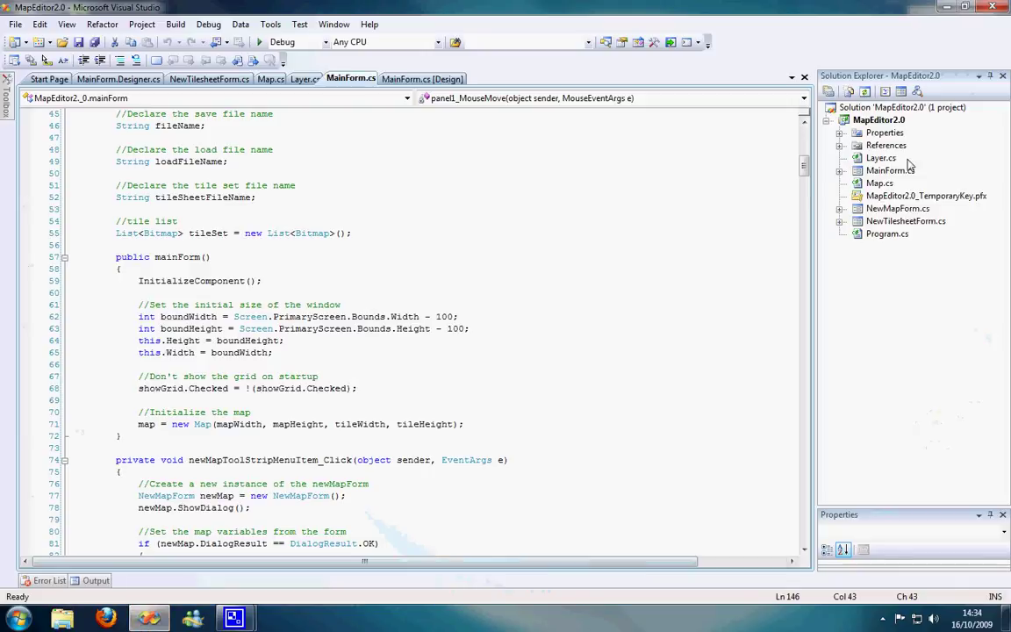
drag(811, 135, 797, 450)
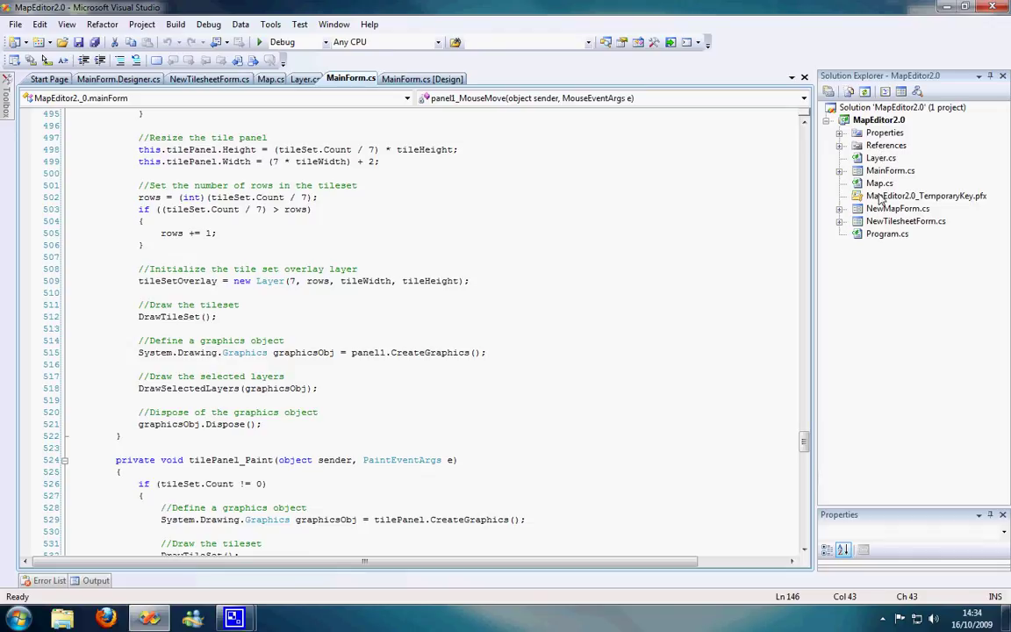
click(881, 159)
double_click(881, 160)
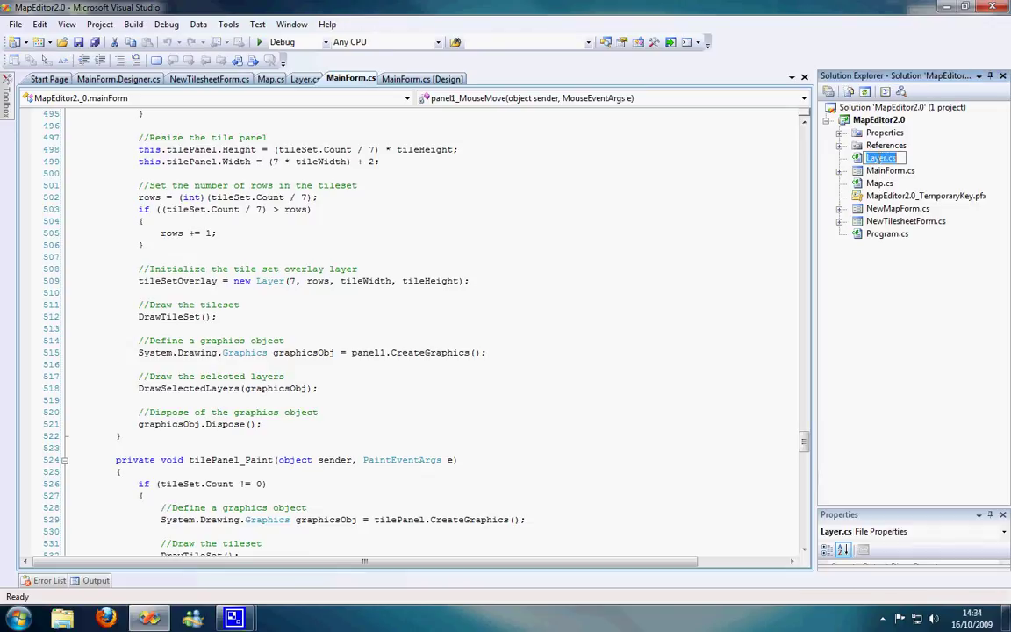
drag(796, 349, 794, 175)
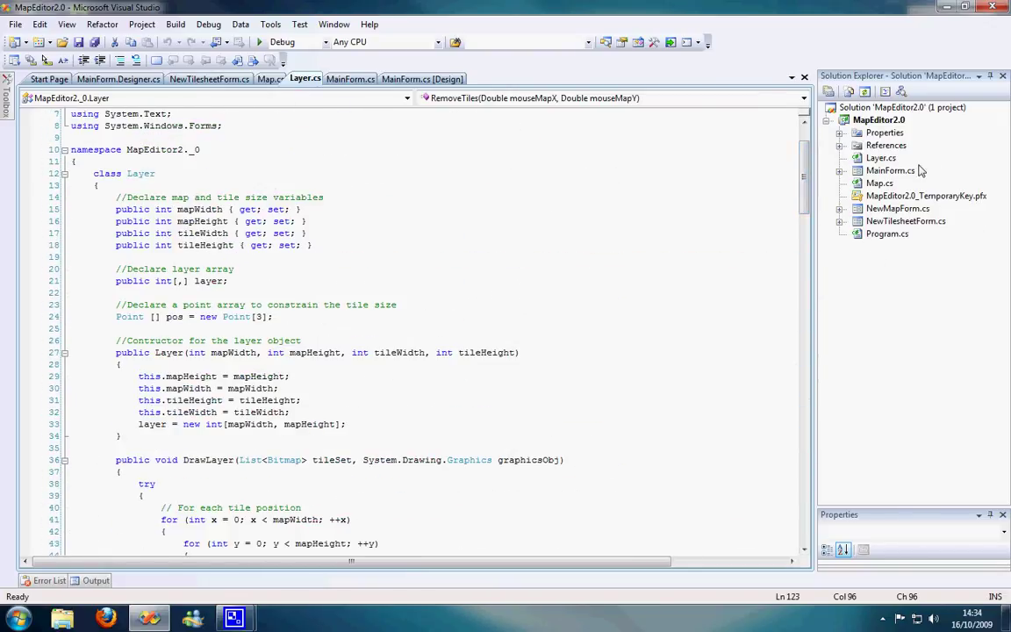